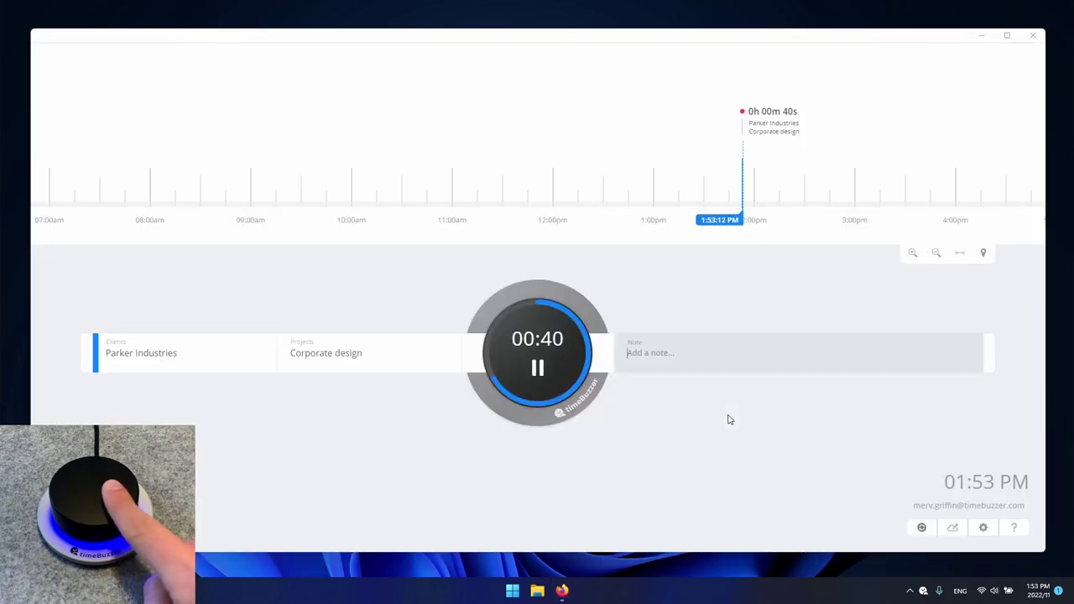
- Stop the Parker Industries Corporate design timer, saving a 0h 01m entry, and zoom the timeline to 15-minute intervals
text(Note)
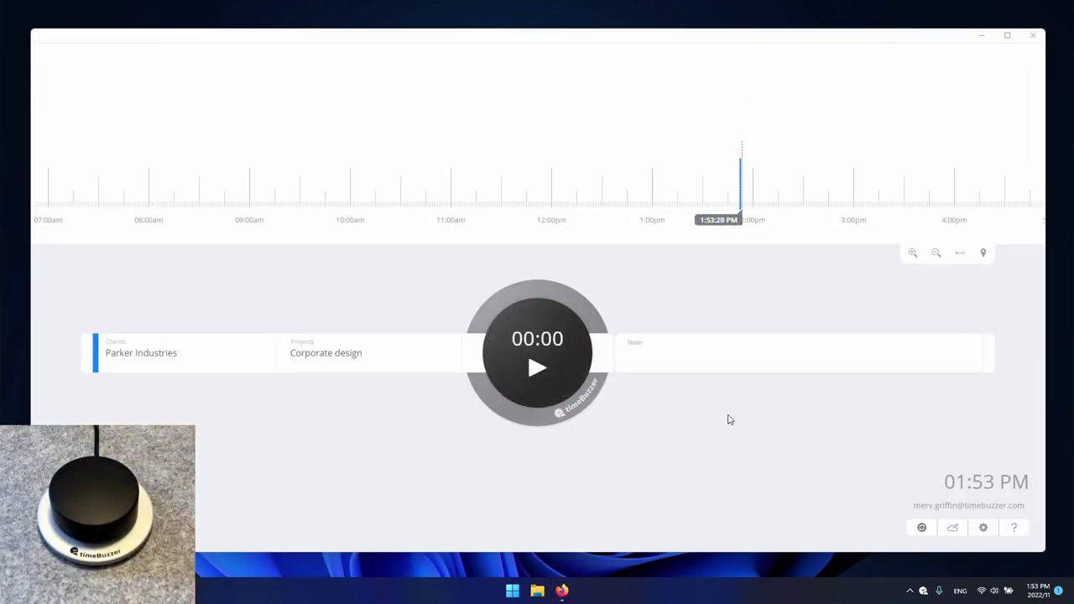
mouse_move(743, 206)
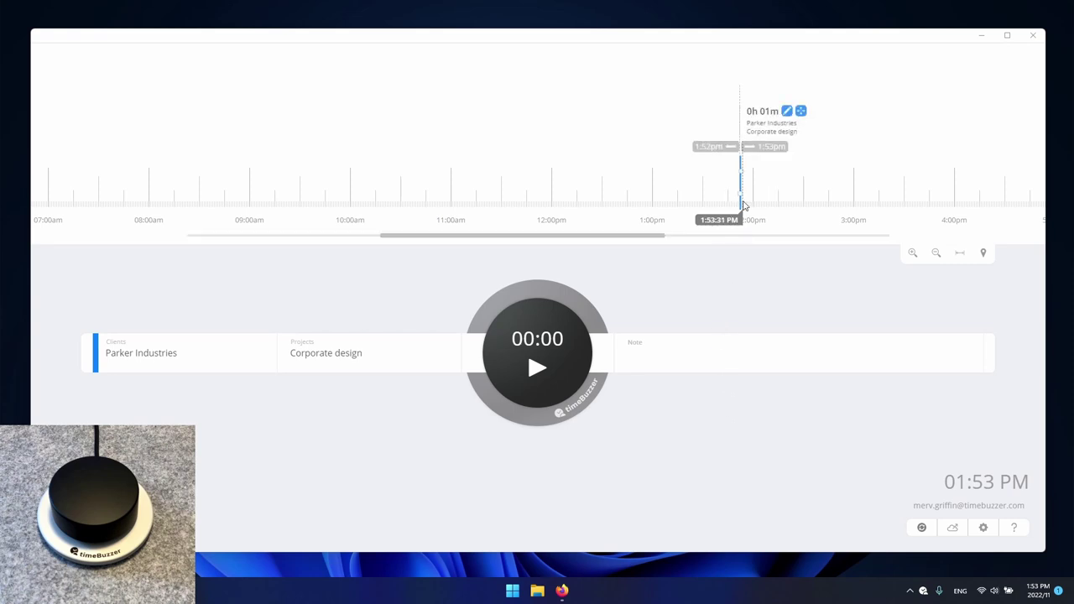
click(910, 259)
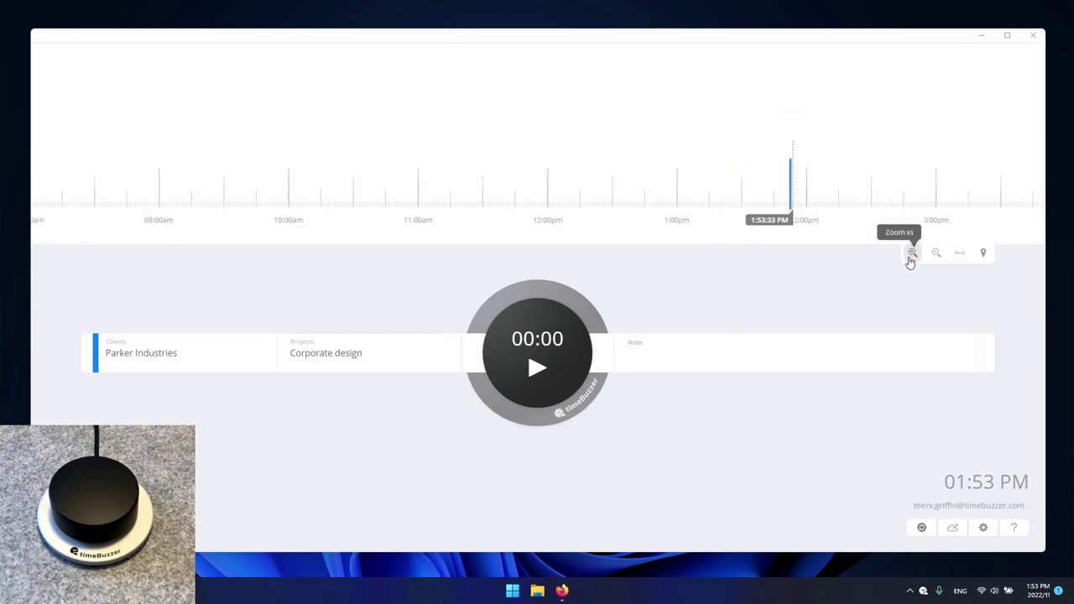
click(910, 259)
click(980, 254)
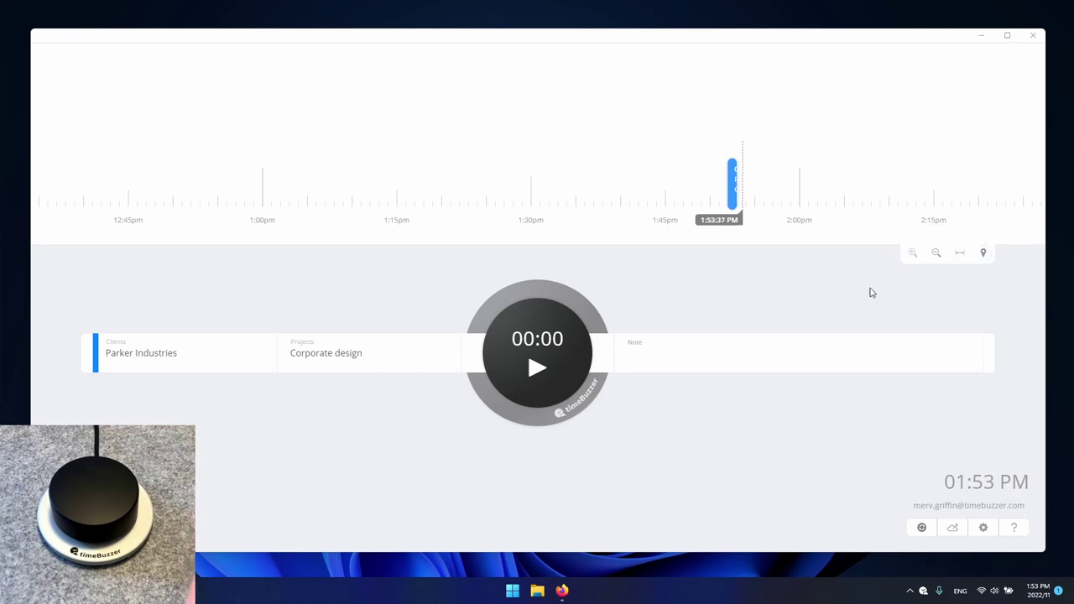
- Select E Corp. and Corporate design on the buzzer and start its timer
scroll(870, 292, down, 2)
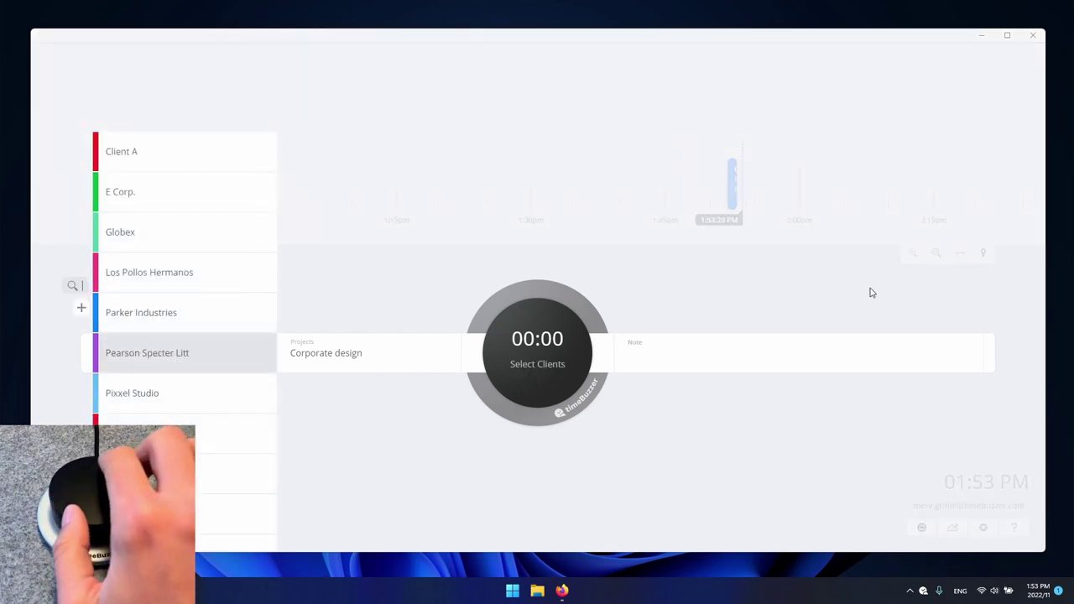
scroll(871, 292, down, 4)
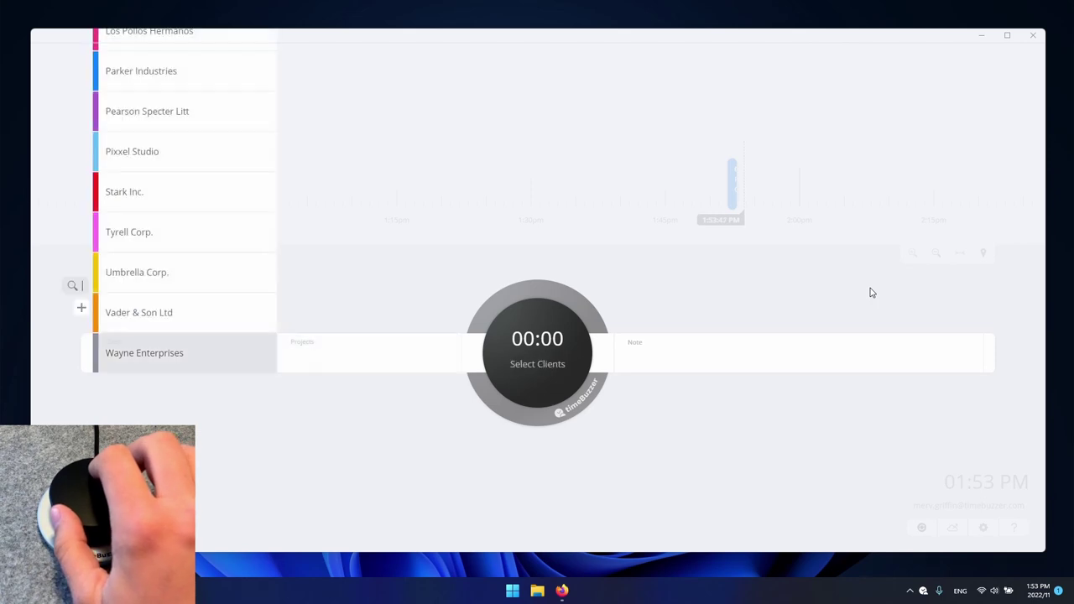
scroll(871, 293, up, 9)
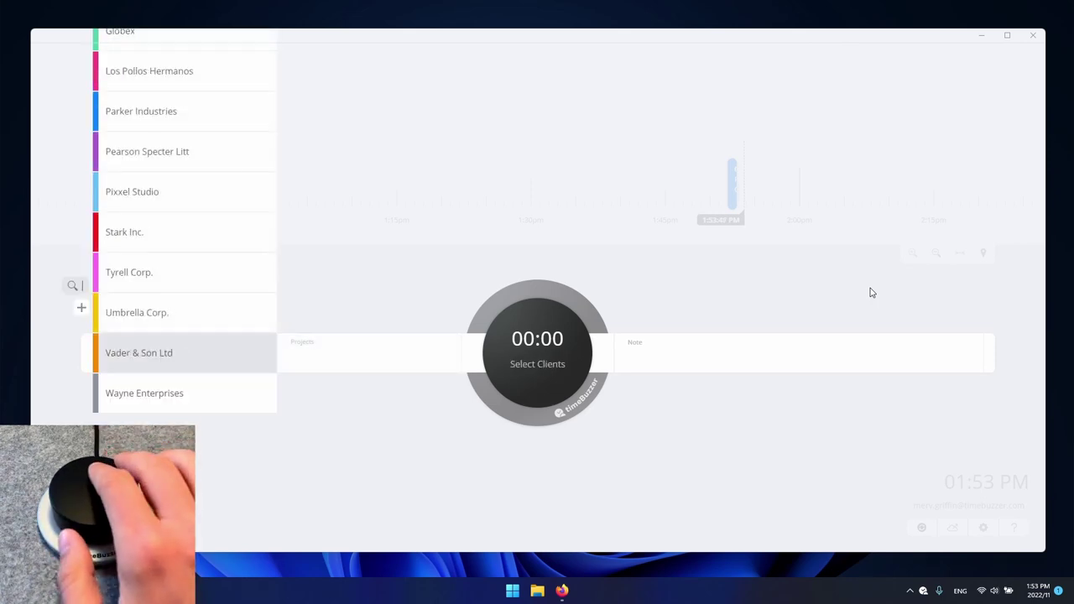
scroll(871, 292, up, 1)
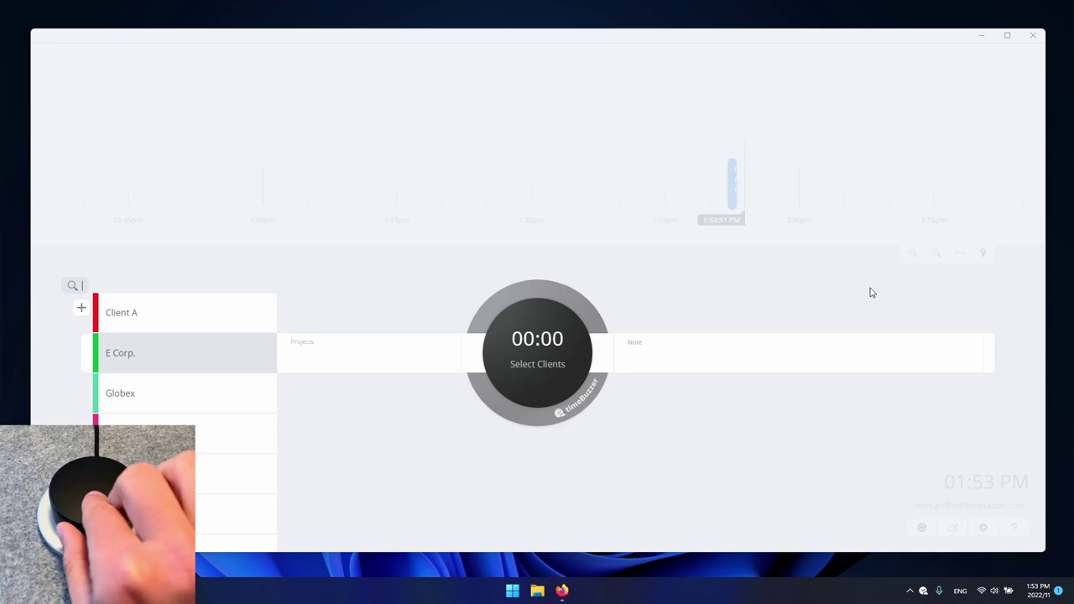
key(Return)
key(Return)
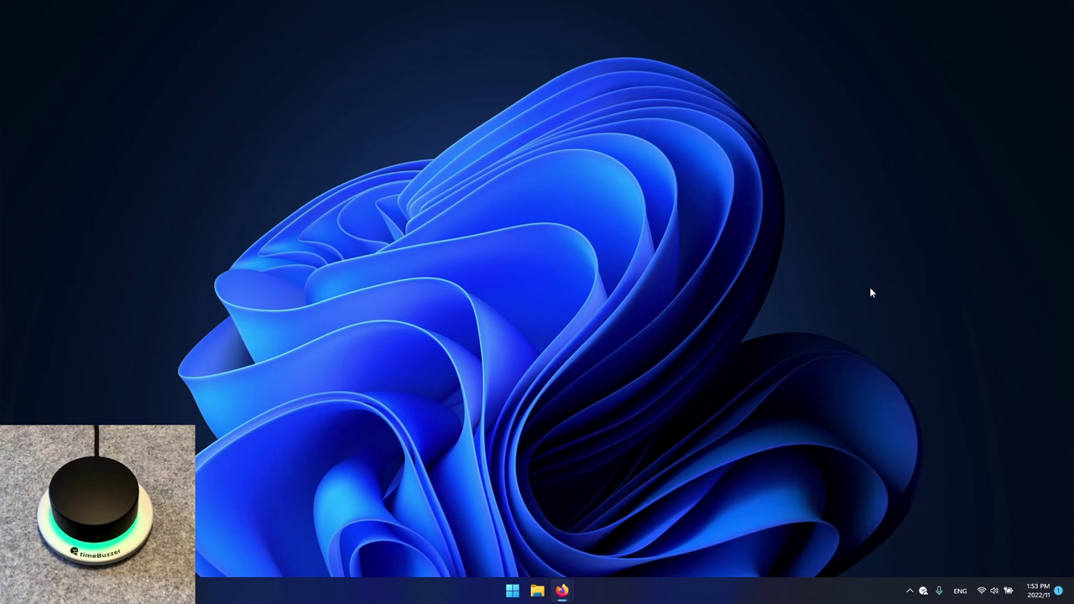
key(Return)
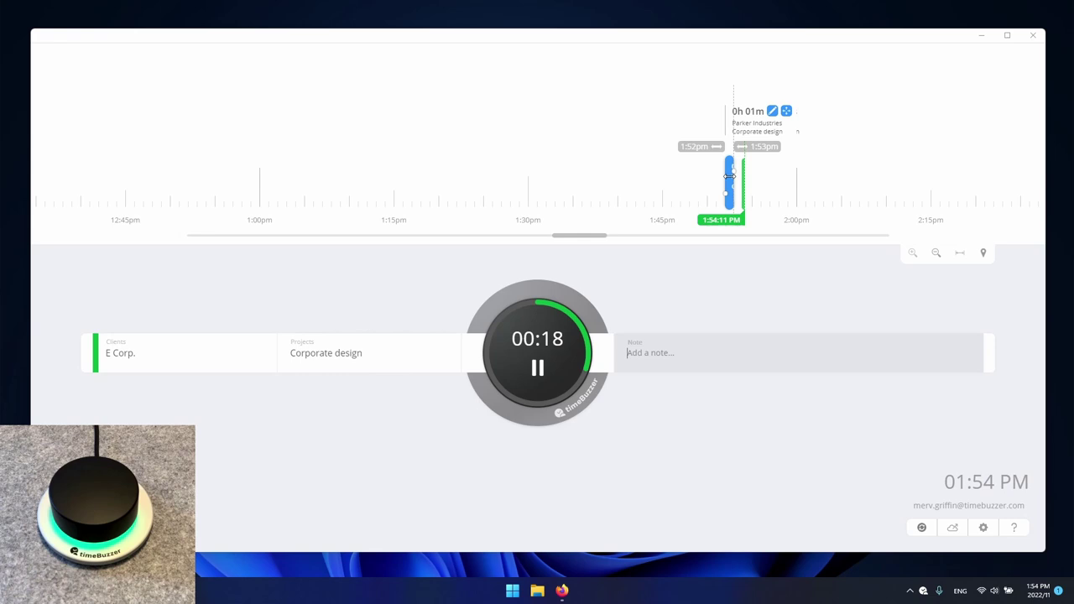
- Reassign the Parker Industries entry to Pearson Specter Litt – Mobile app, starting 1:50pm, and save
click(730, 180)
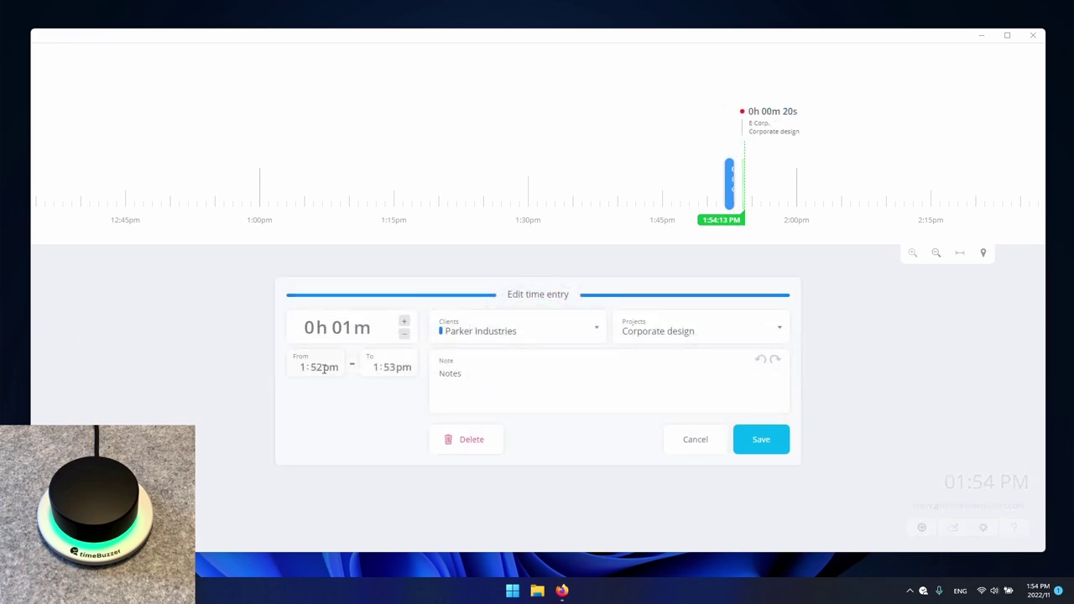
scroll(318, 367, down, 2)
click(498, 332)
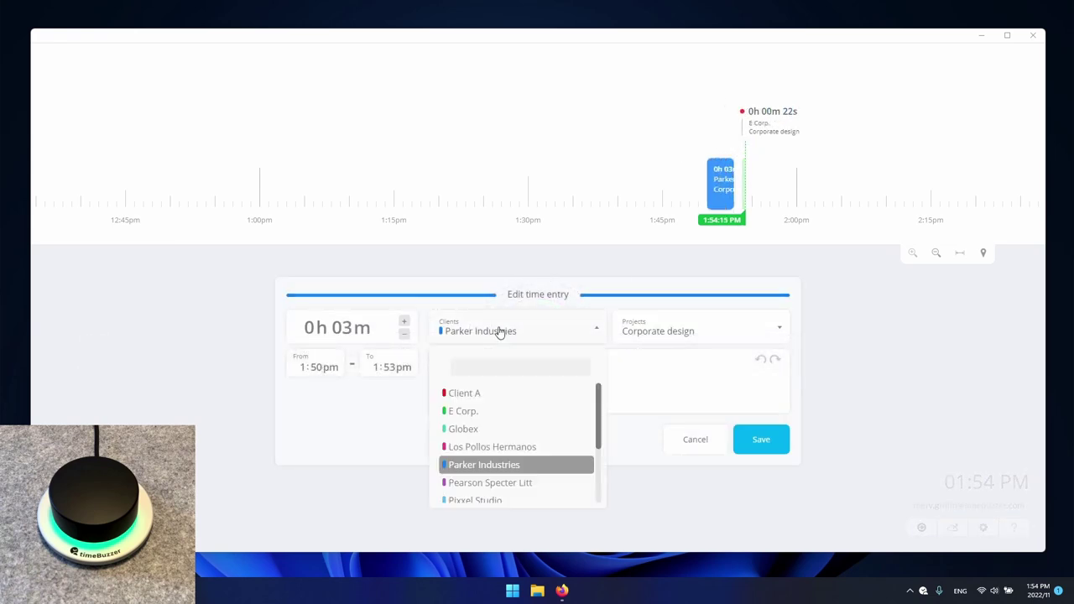
click(480, 483)
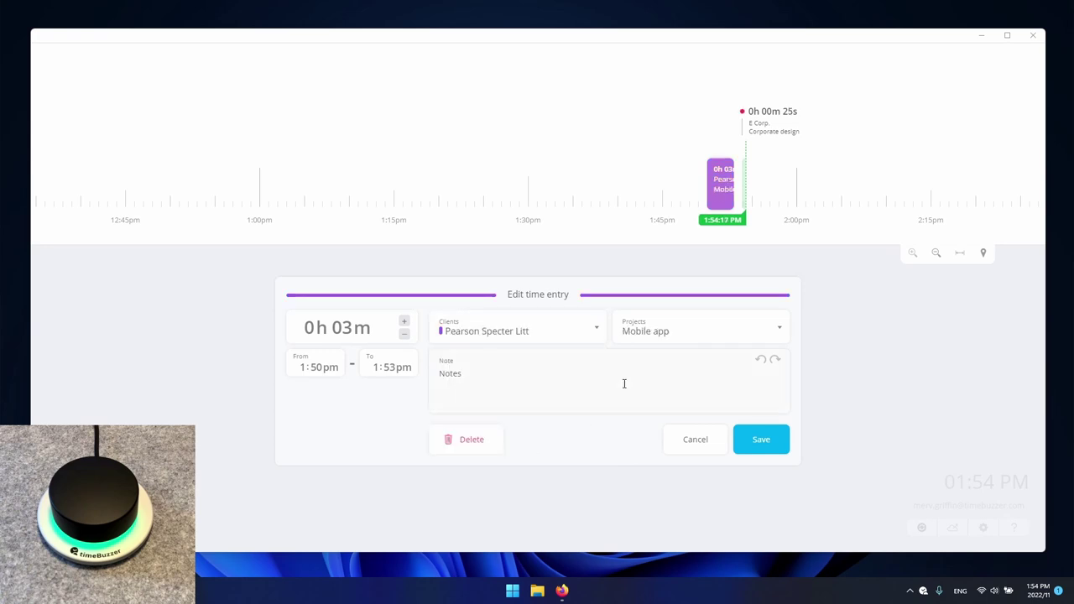
click(662, 335)
click(681, 394)
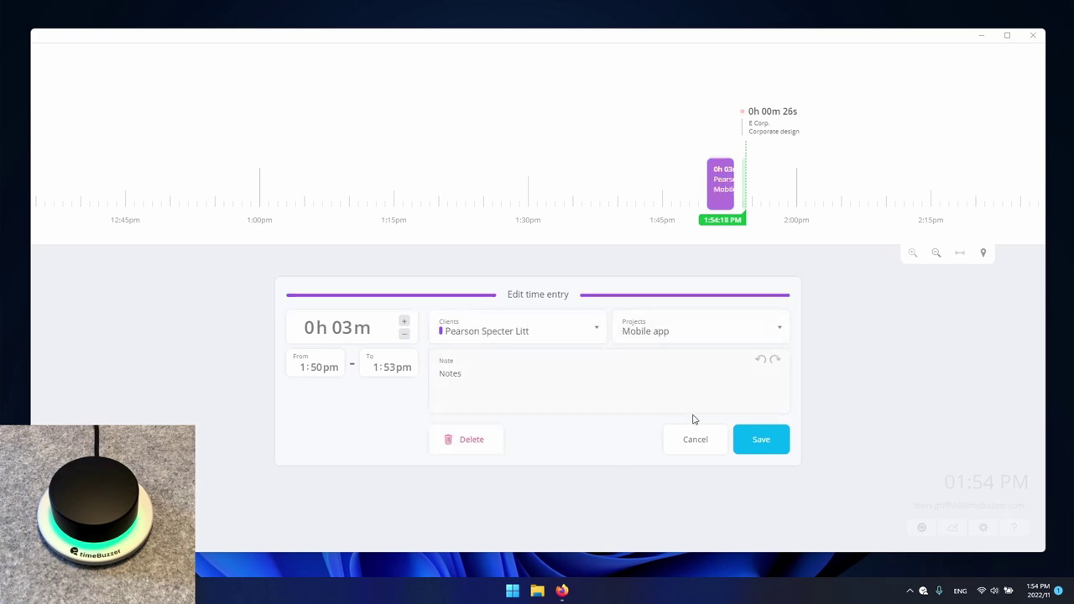
click(758, 450)
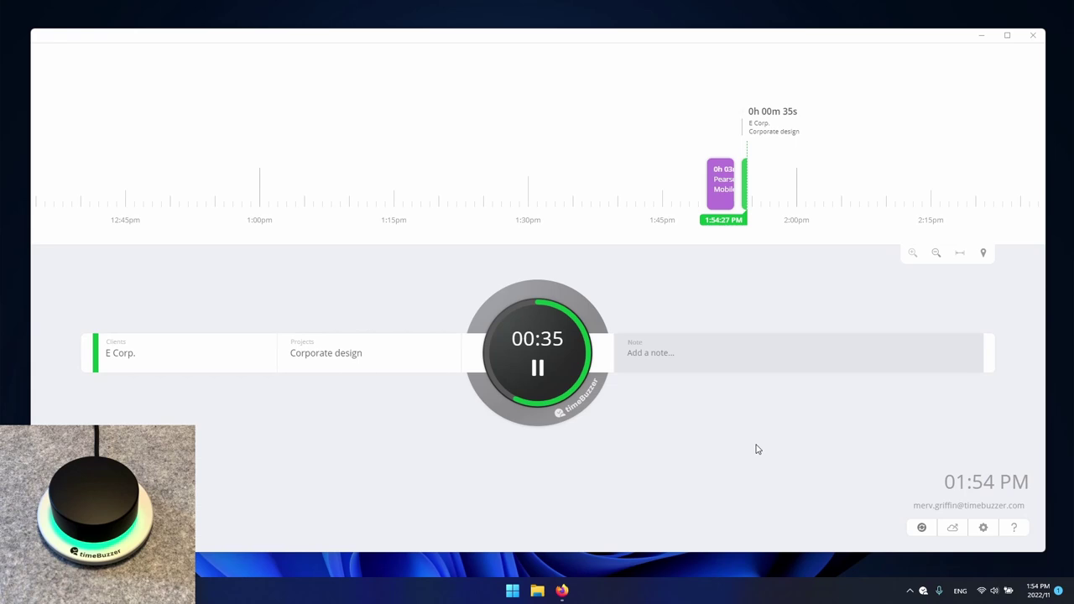
- Resize the purple Mobile app entry to 30 minutes (1:00–1:30pm), then shift it to 12:45–1:15pm
drag(710, 191, 259, 191)
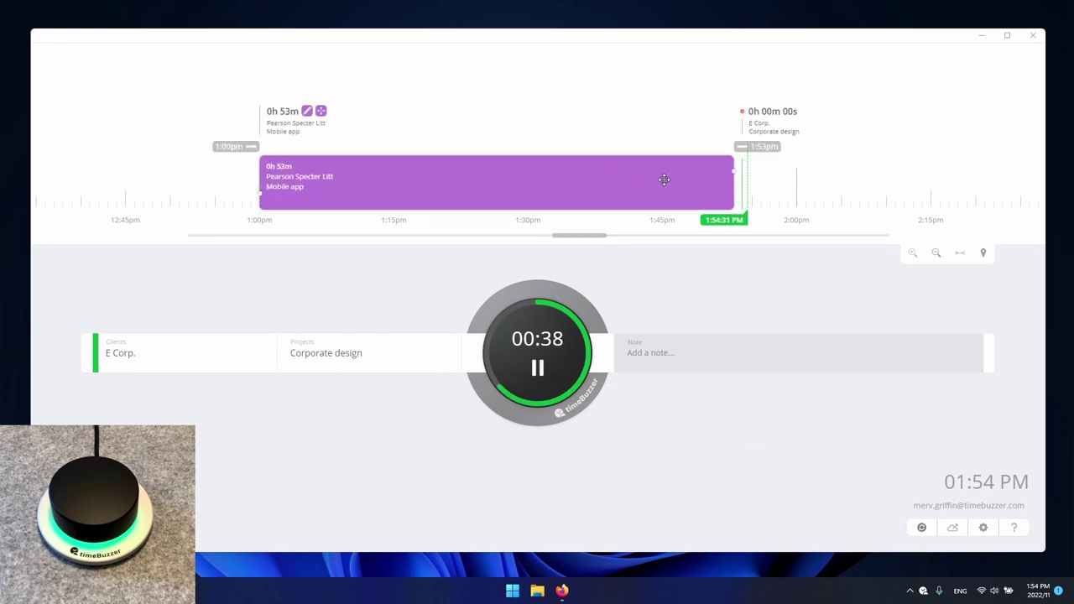
drag(723, 174, 529, 174)
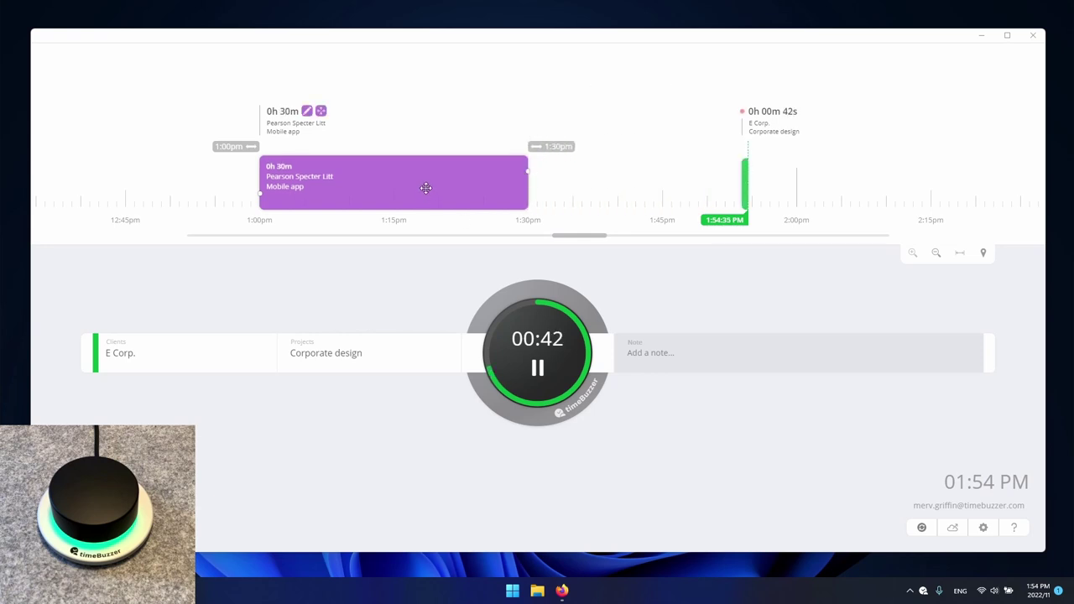
drag(427, 187, 291, 186)
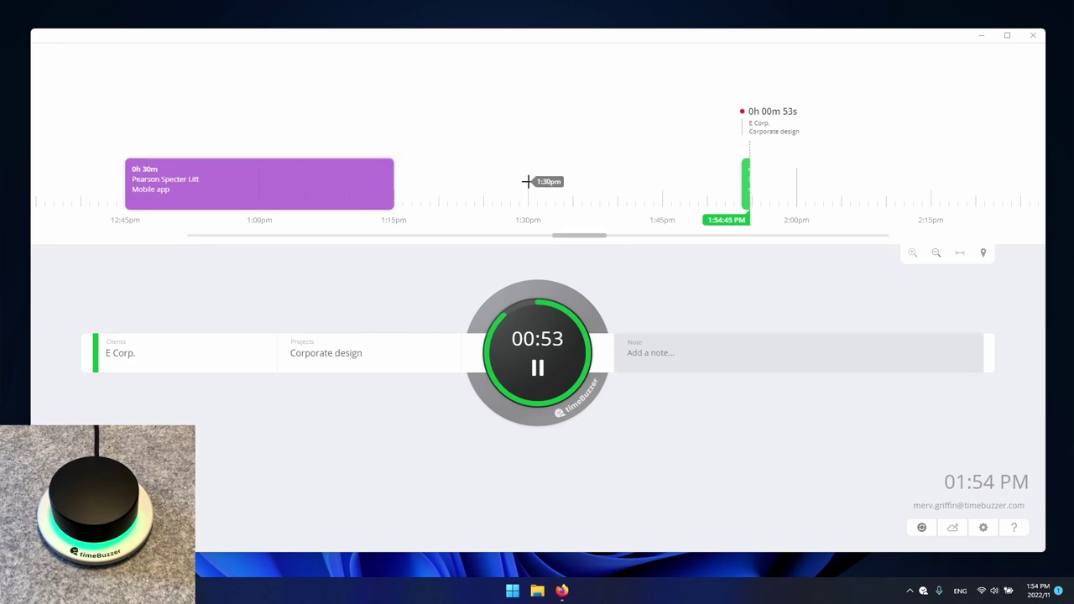
- Create a 1:30–1:45pm entry for Parker Industries – Google ad campaign and save it
drag(530, 179, 659, 185)
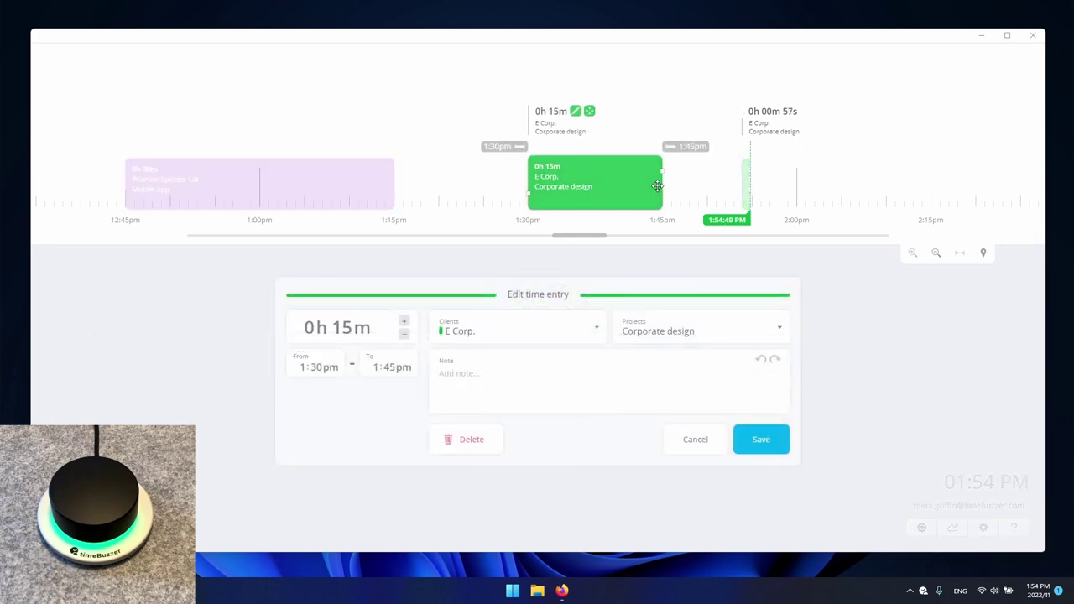
click(541, 331)
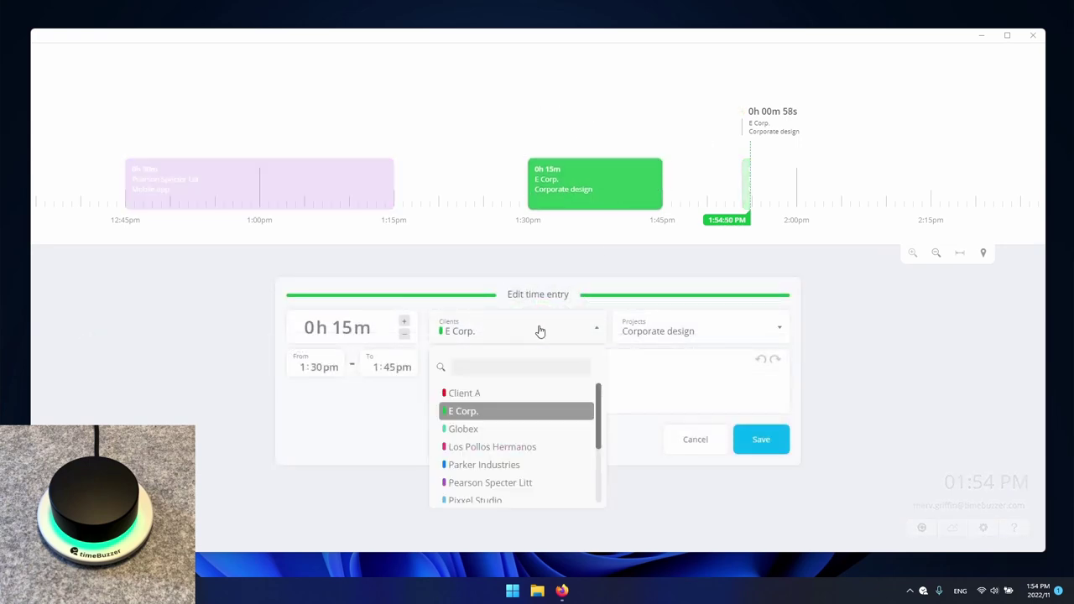
click(509, 466)
click(681, 339)
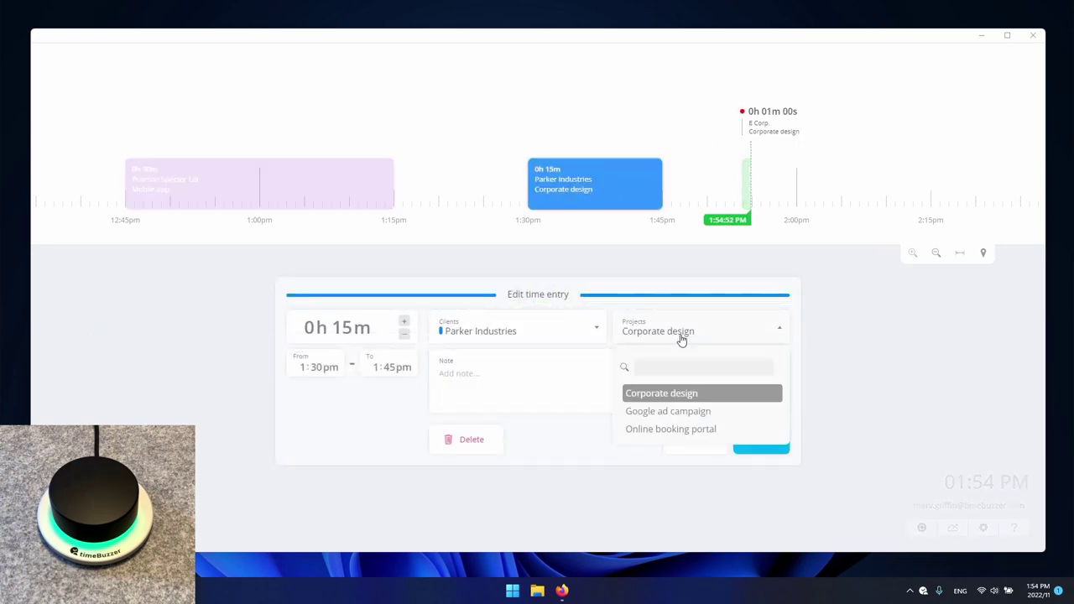
click(662, 414)
click(754, 447)
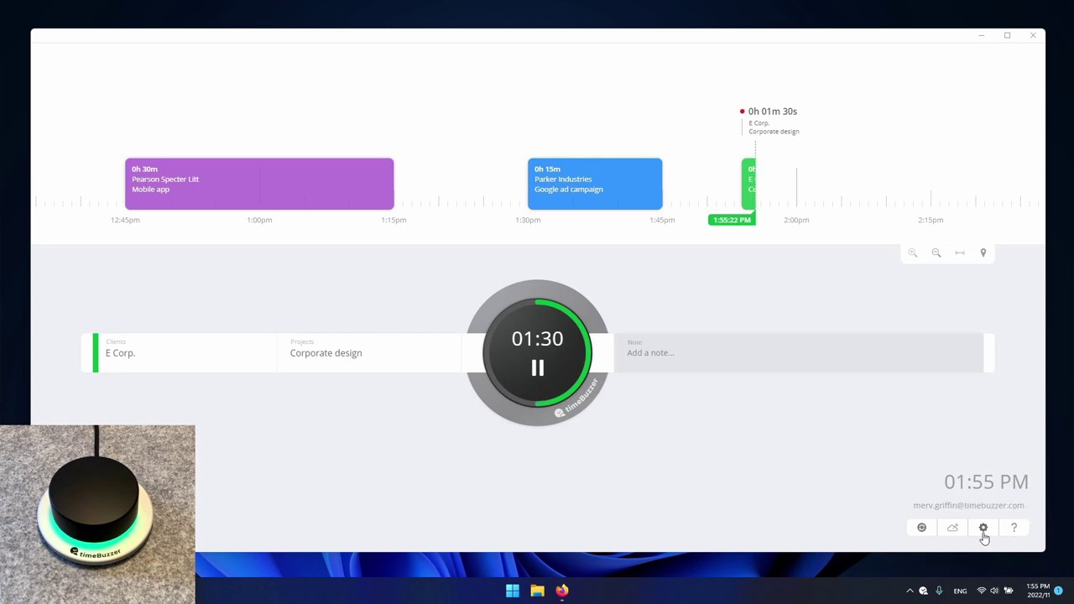
- Set the Theme to Dark on the General settings page
click(981, 536)
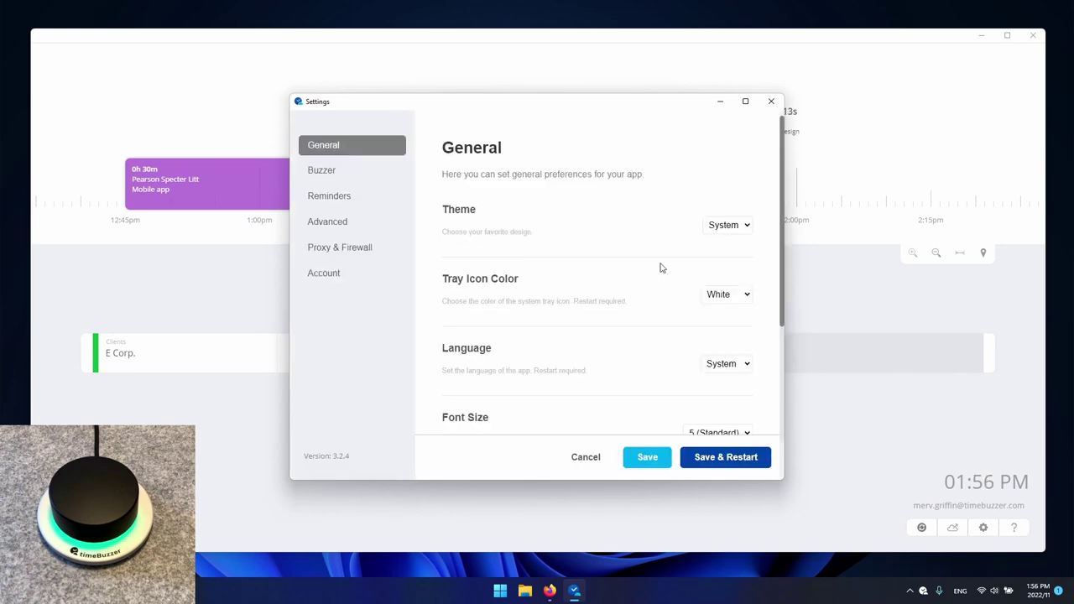
click(725, 232)
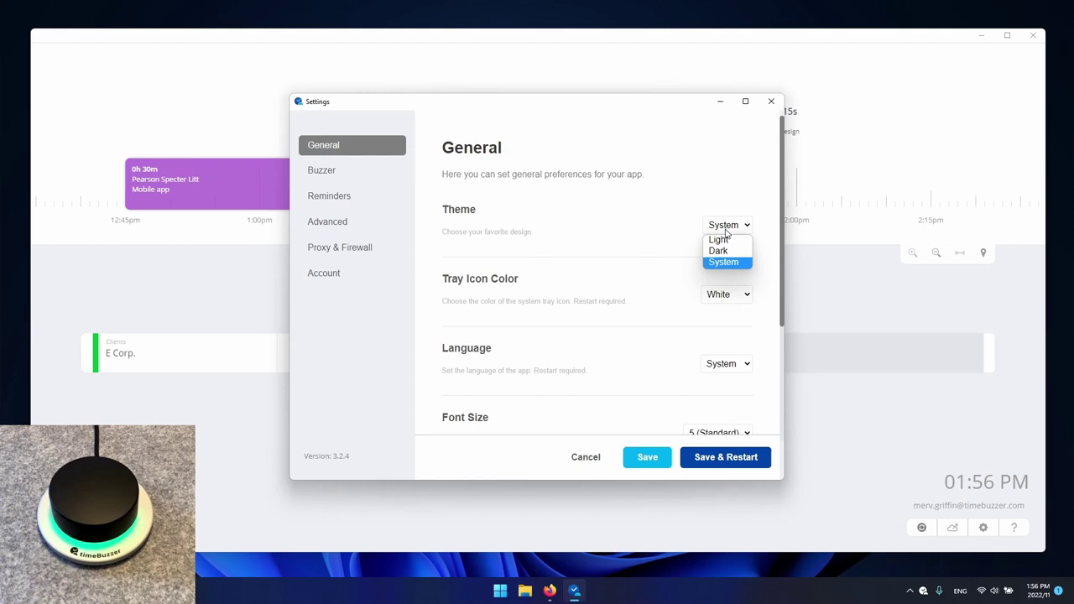
click(721, 251)
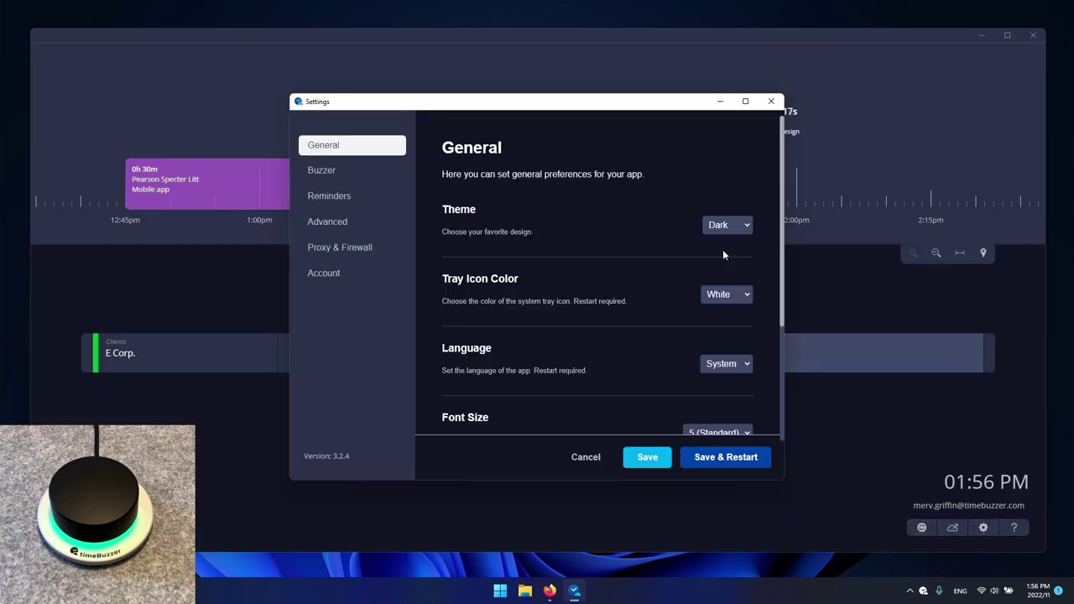
scroll(695, 273, down, 2)
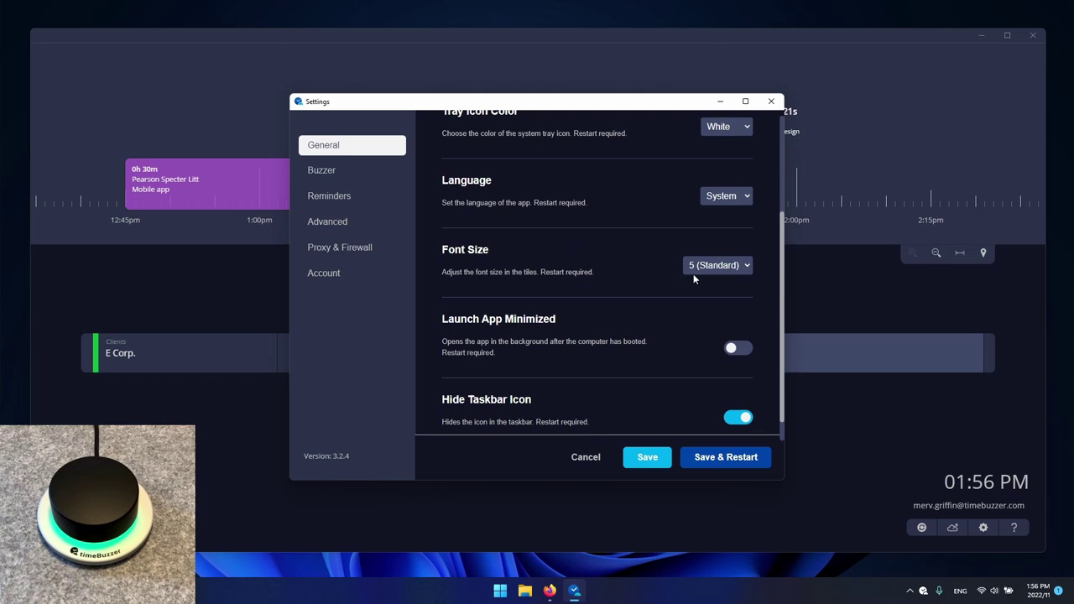
- Look over the Buzzer settings page
click(370, 178)
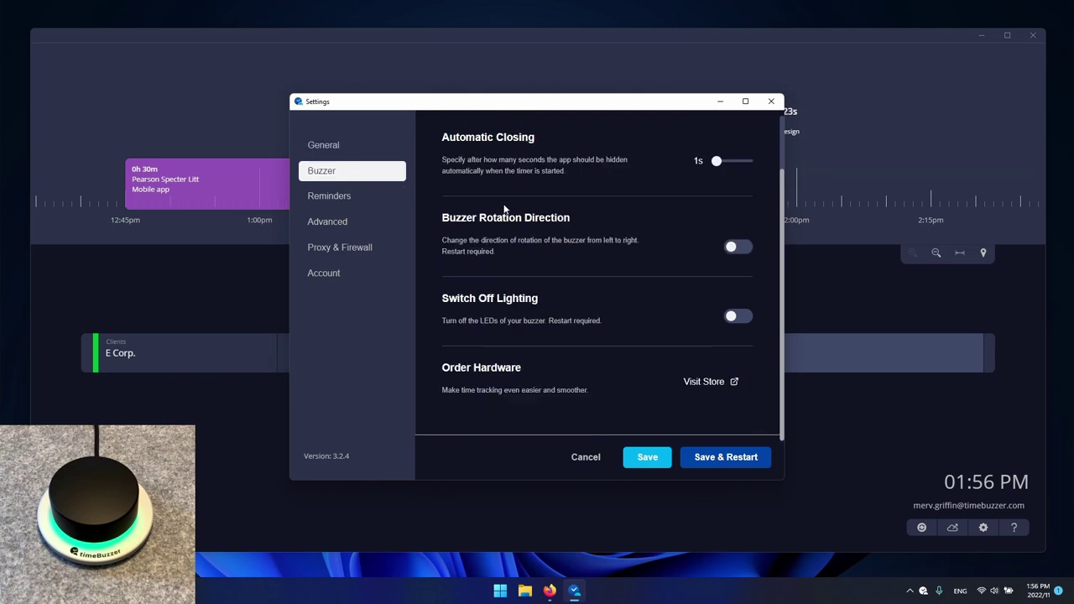
scroll(515, 212, up, 2)
scroll(514, 211, up, 1)
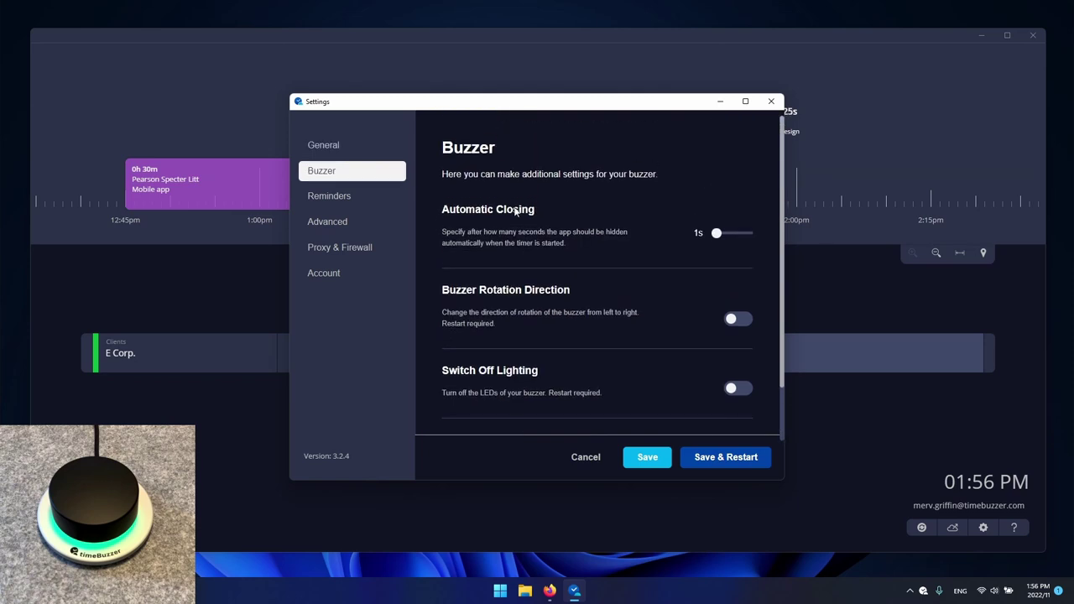
- Review the Reminders page: reminders after 10 minutes, 08:00 AM–06:00 PM, Monday to Friday
click(358, 200)
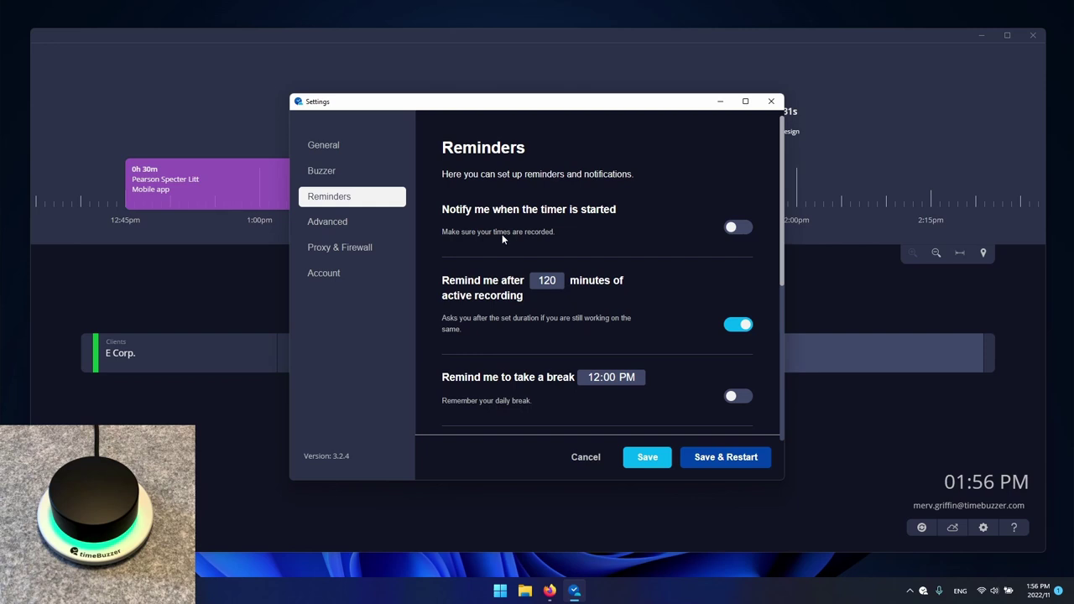
scroll(502, 239, down, 5)
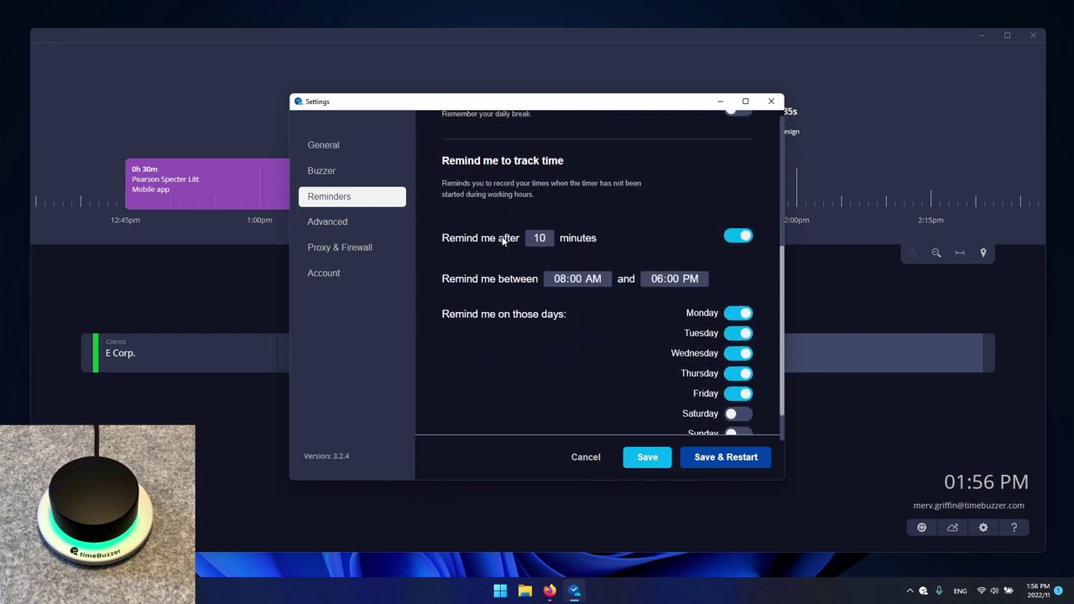
scroll(504, 240, down, 1)
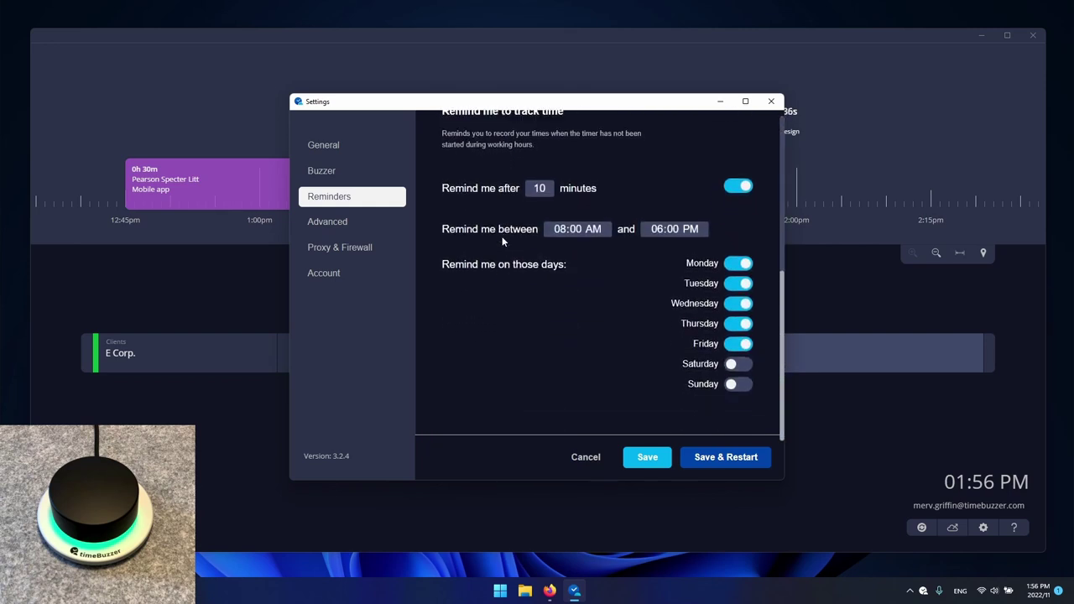
- Save the settings, returning to the E Corp. – Corporate design timer
click(649, 458)
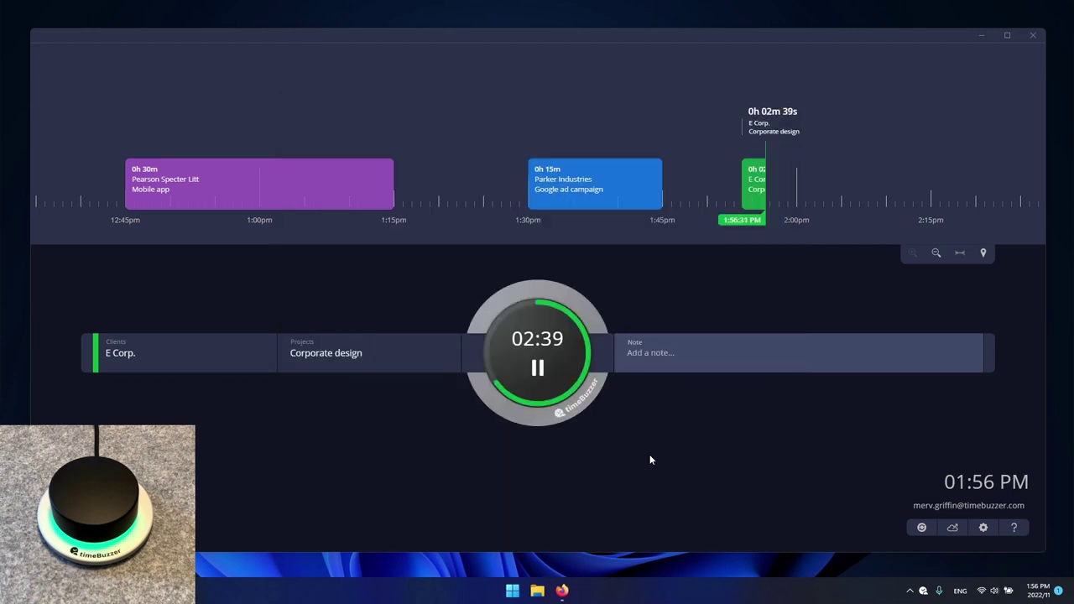